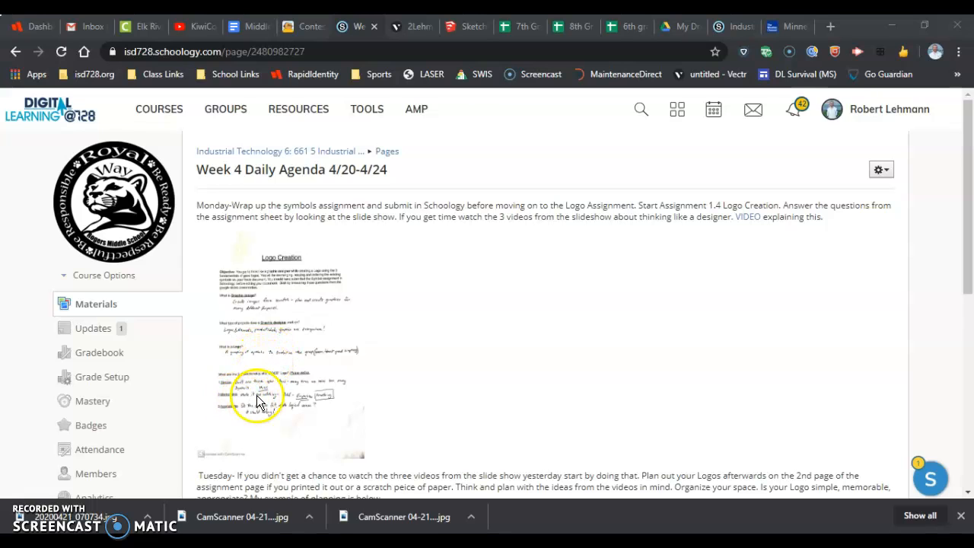
- Review the Monday and Tuesday logo assignment entries and the thumbnail sketches on the Week 4 agenda page
scroll(244, 404, down, 1)
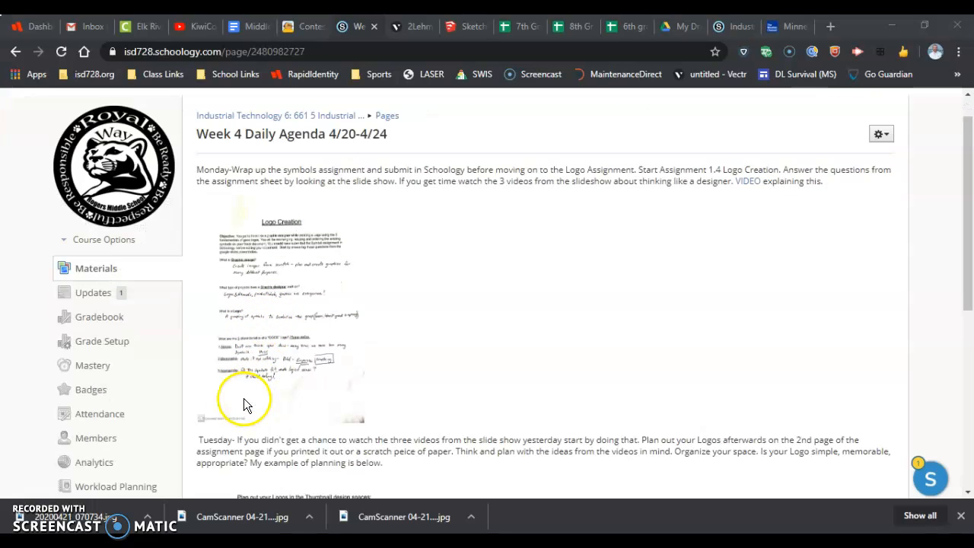
scroll(224, 411, down, 2)
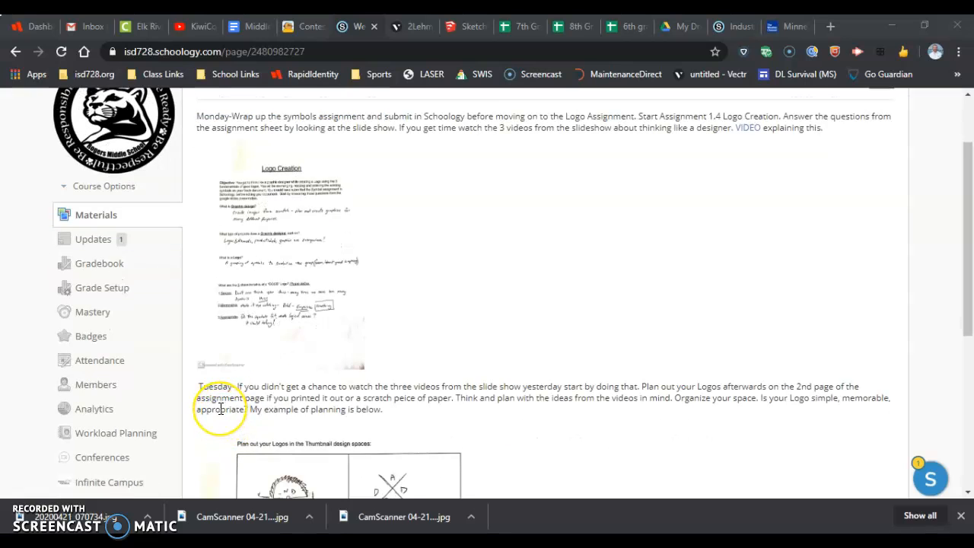
scroll(221, 409, down, 1)
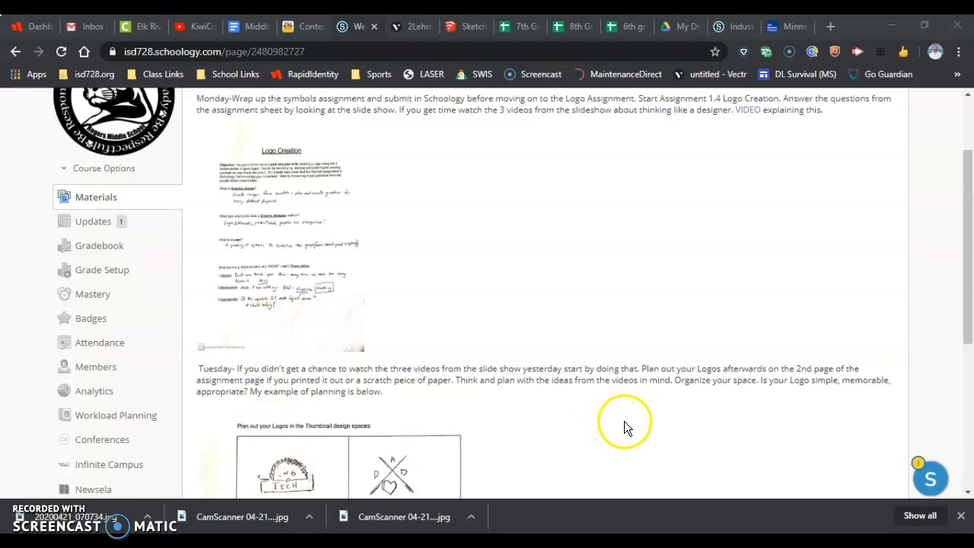
scroll(488, 408, down, 1)
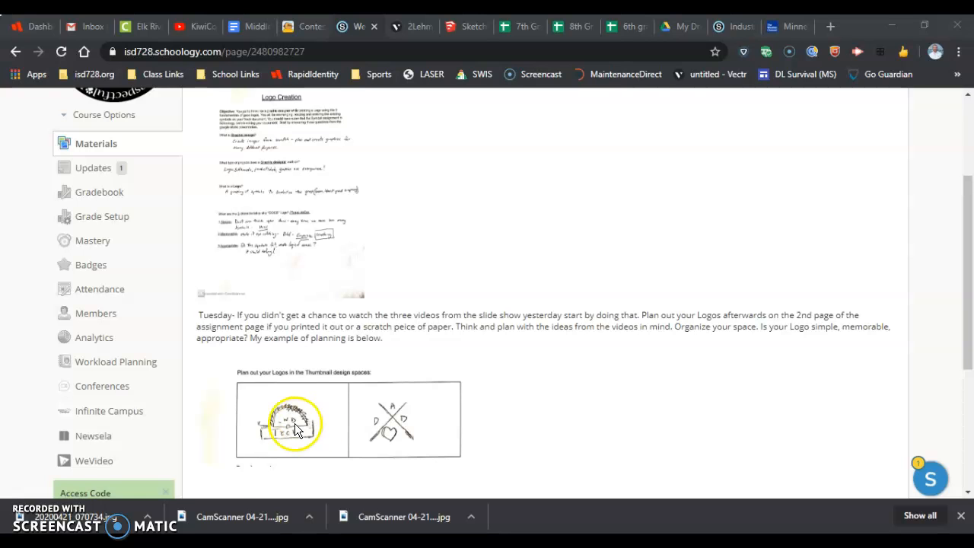
scroll(298, 425, down, 1)
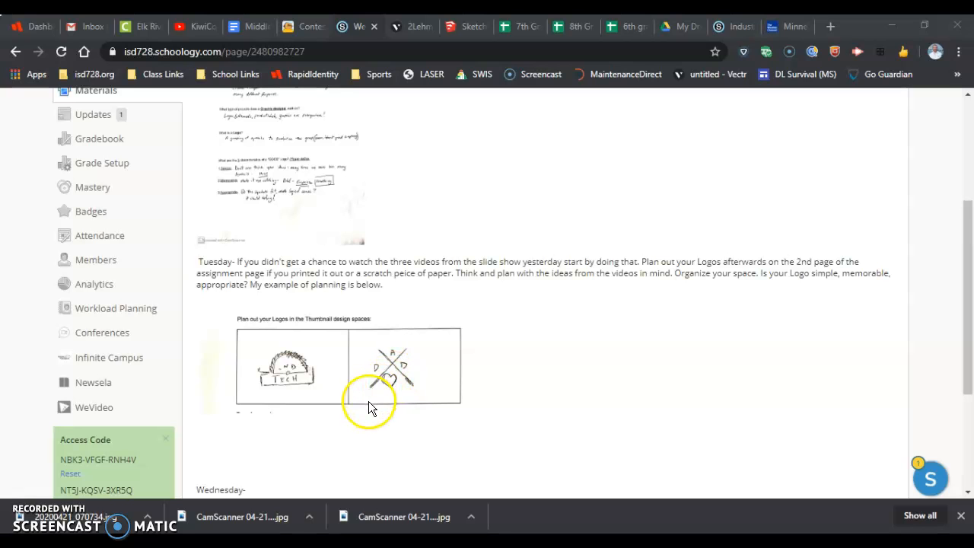
- Switch to the Vectr logo document and add a second page to it
click(413, 28)
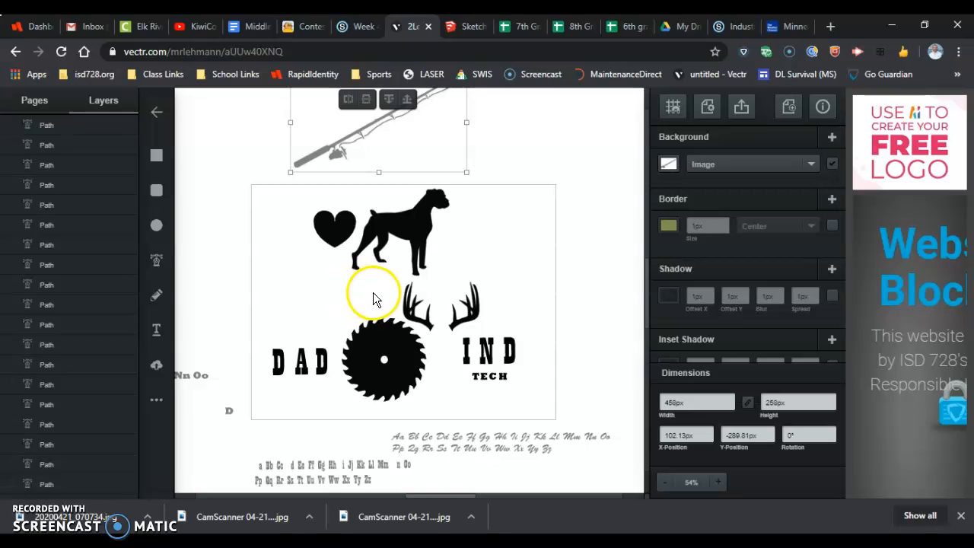
click(35, 102)
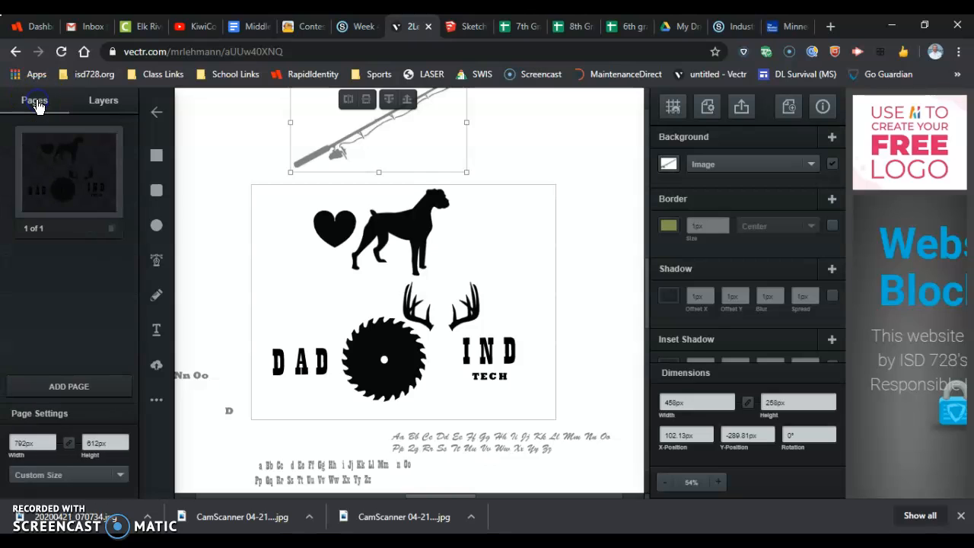
click(65, 383)
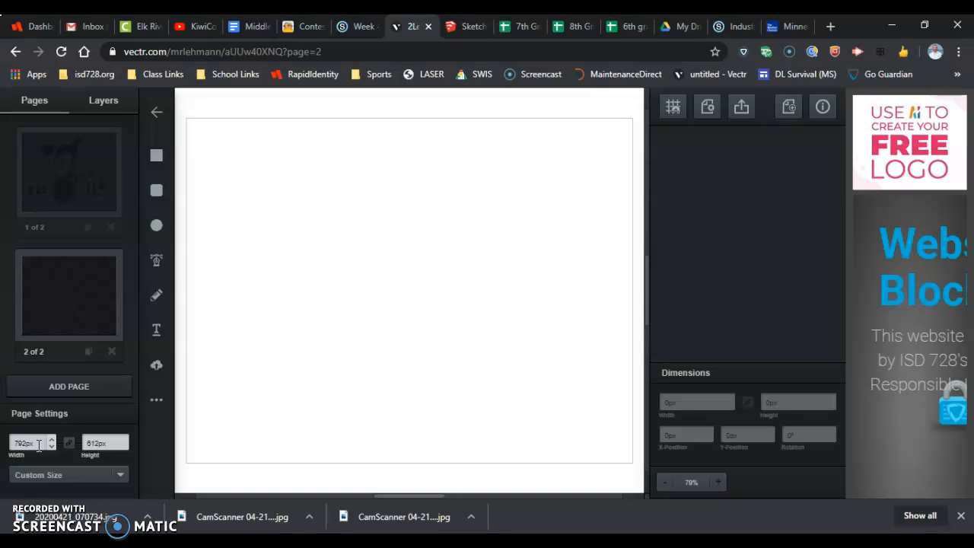
- Set the new page's width to 2in
double_click(23, 443)
text(2)
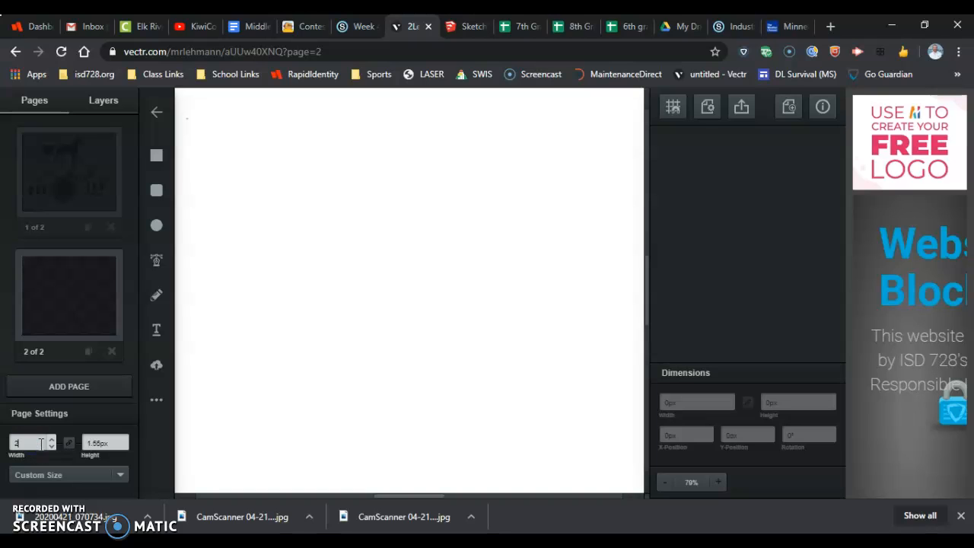
text(in)
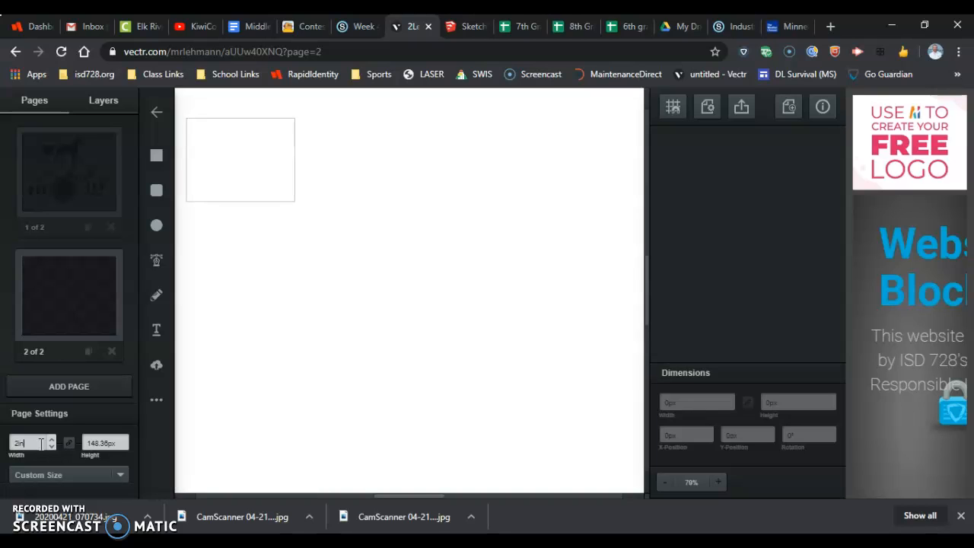
key(Tab)
- Unlink the new page's width and height, and set its height to 2in
click(66, 442)
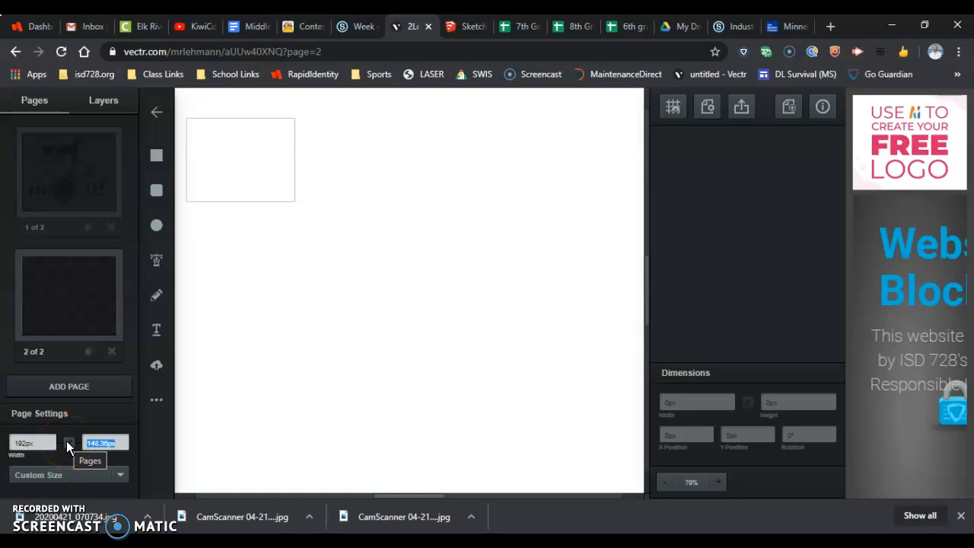
click(66, 444)
click(116, 447)
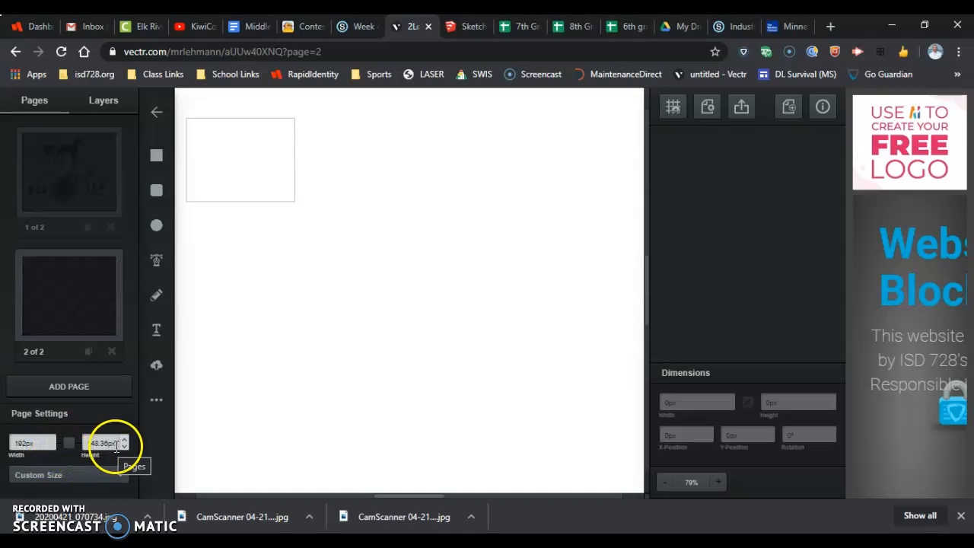
double_click(98, 445)
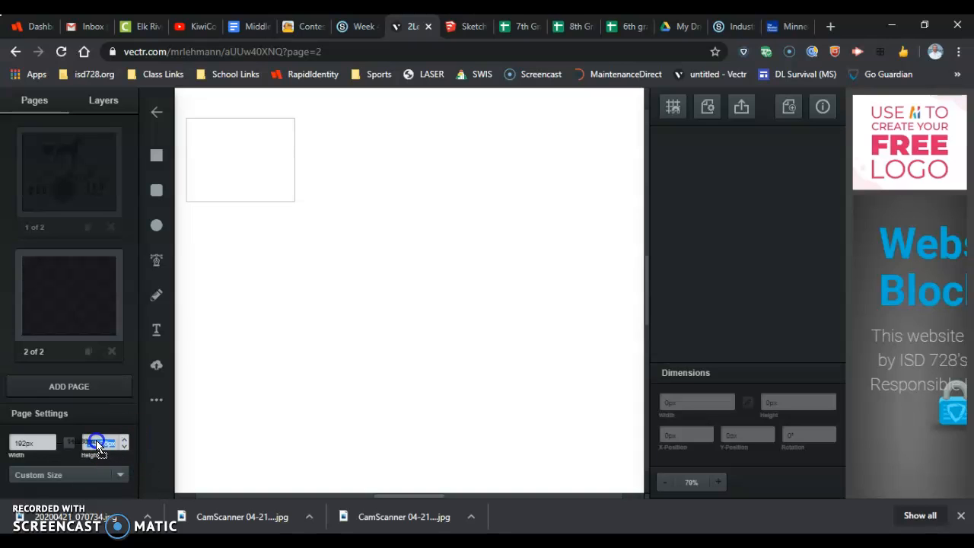
text(2in)
key(Return)
click(35, 448)
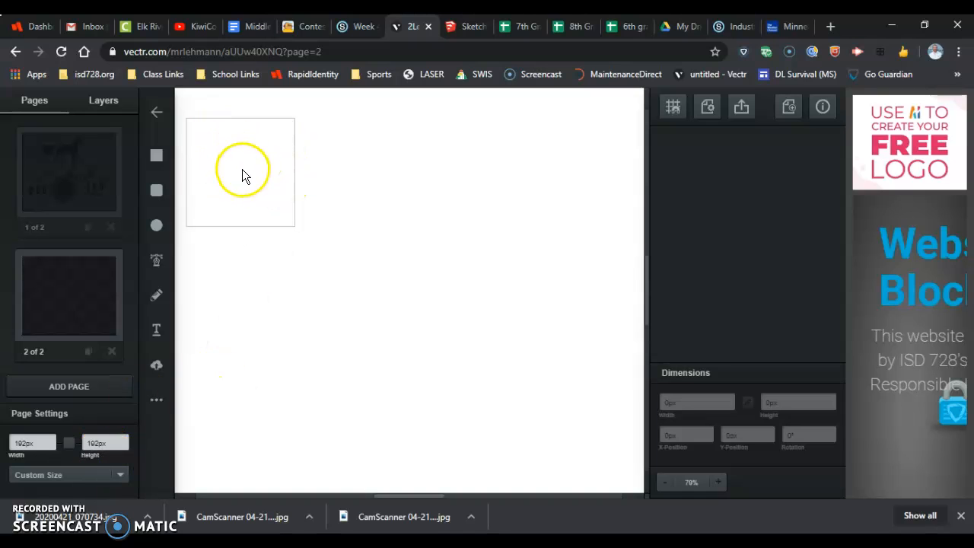
scroll(196, 145, up, 1)
scroll(187, 133, up, 5)
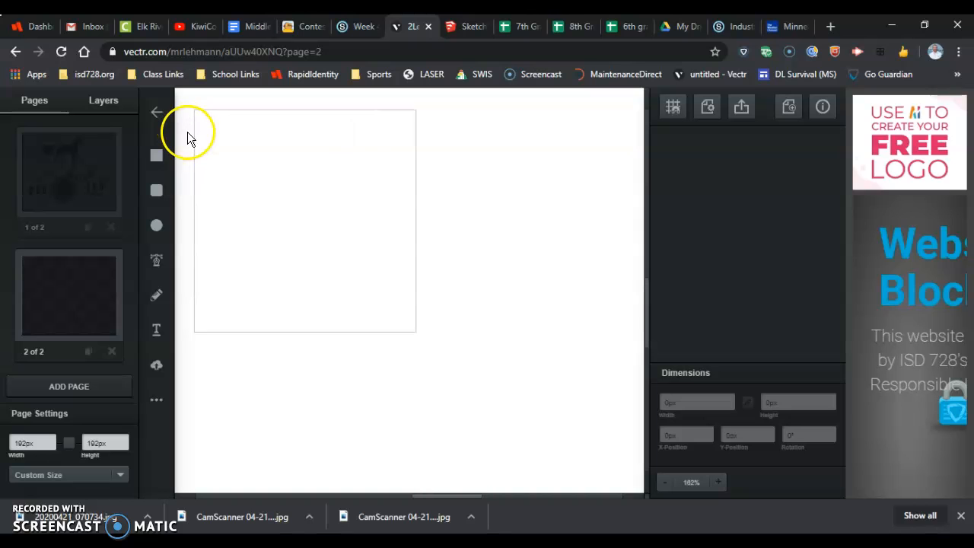
scroll(180, 103, up, 3)
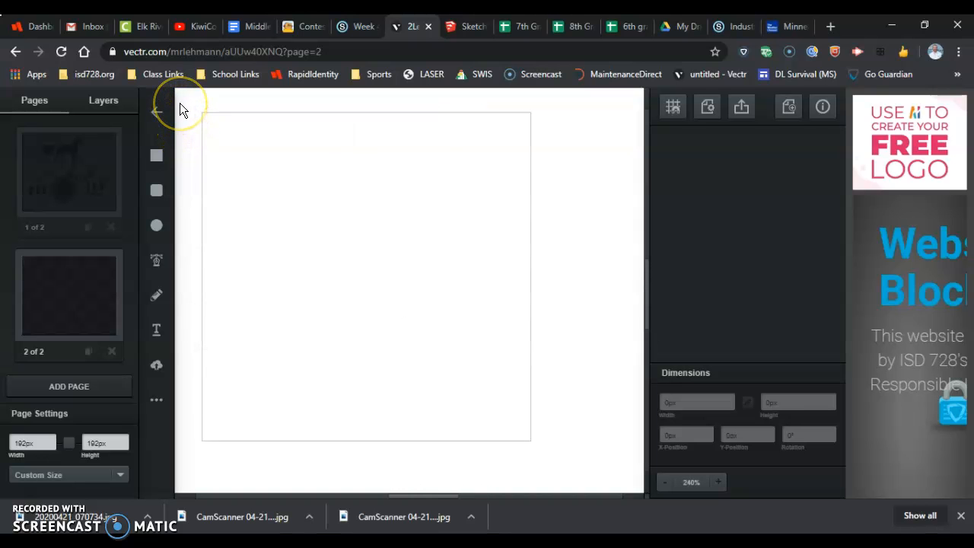
key(super)
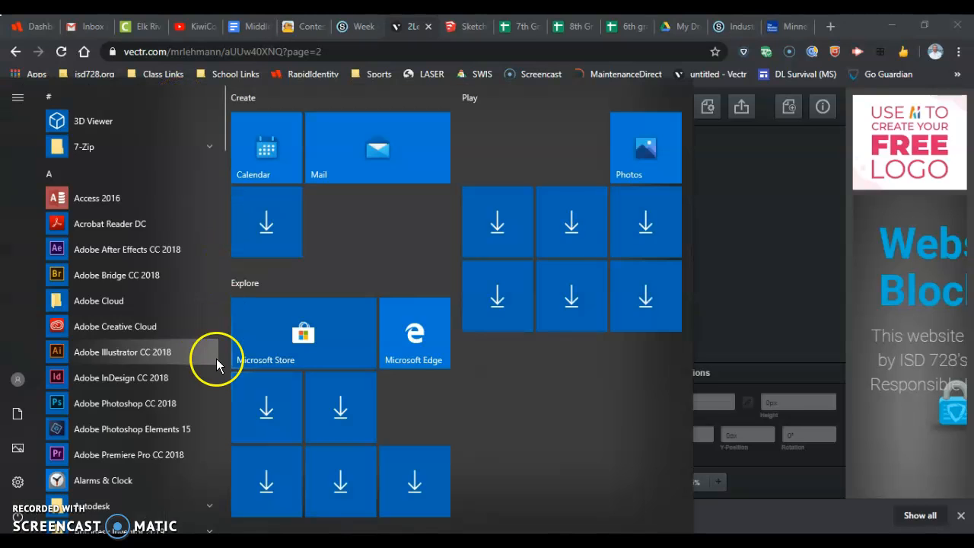
key(super)
scroll(259, 331, down, 6)
scroll(201, 313, up, 3)
key(super)
click(346, 329)
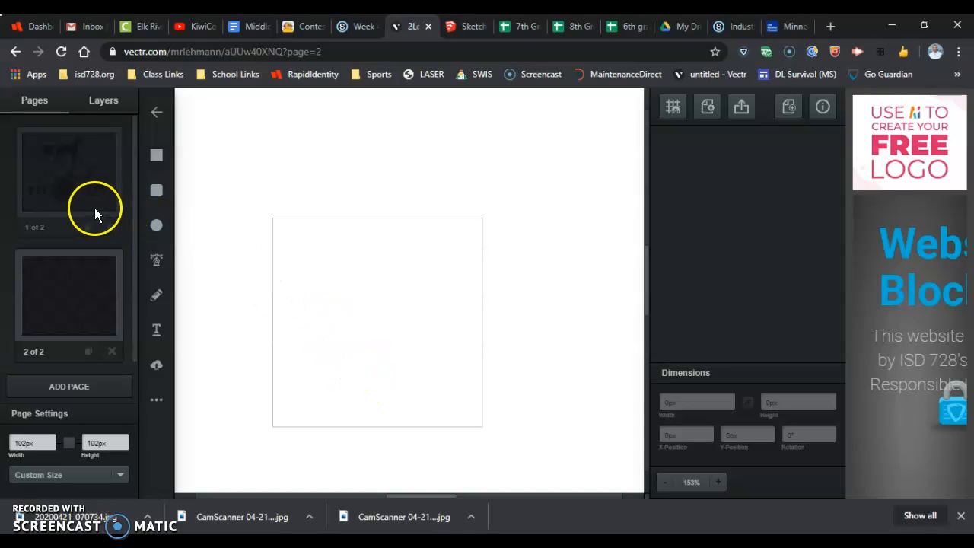
- Copy the circular saw blade from page 1 and paste it into page 2
click(64, 197)
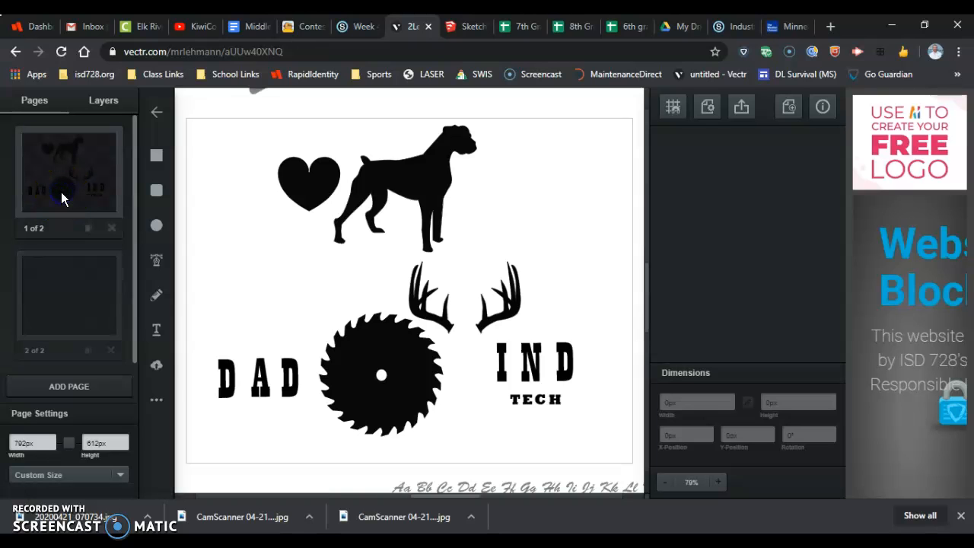
click(381, 402)
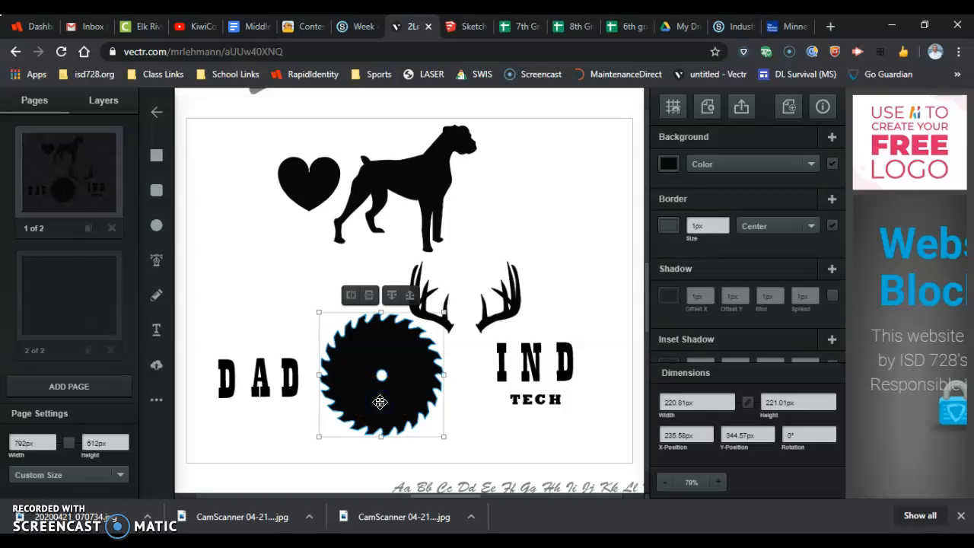
click(73, 312)
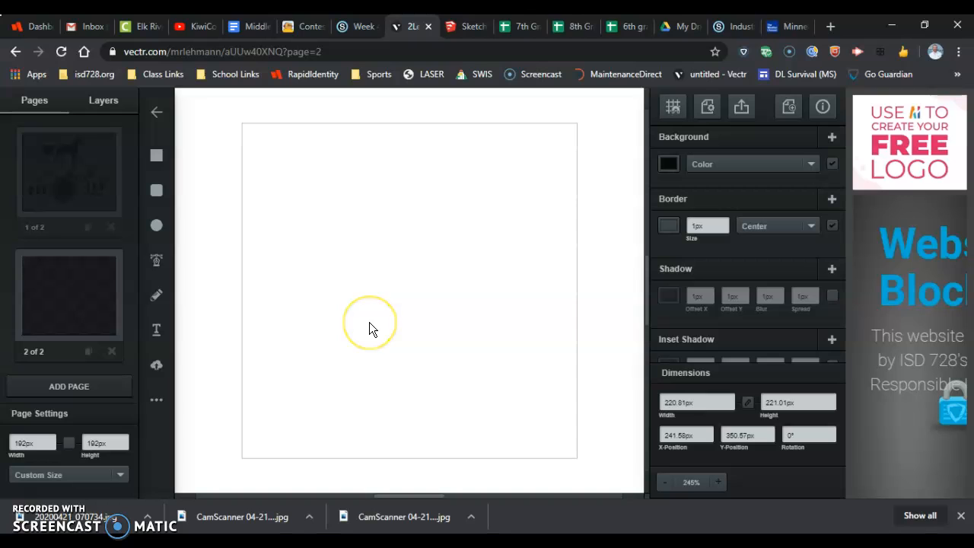
scroll(379, 339, down, 1)
scroll(378, 338, up, 1)
scroll(374, 336, down, 5)
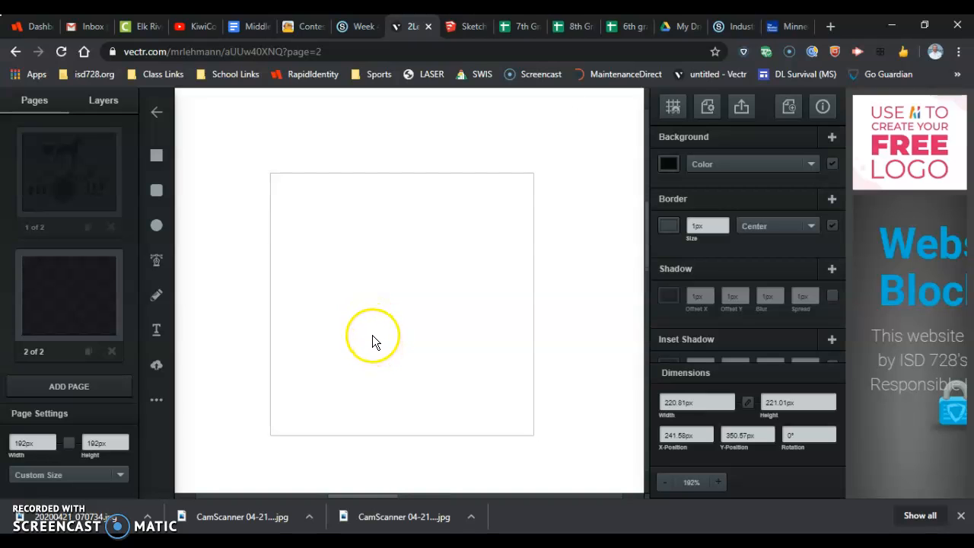
scroll(371, 342, down, 2)
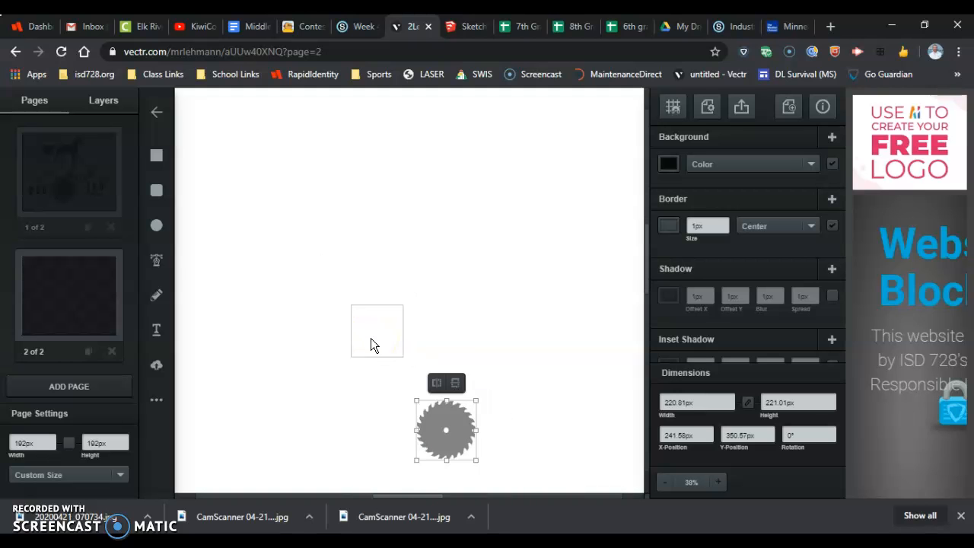
- Move the pasted saw blade over the small square page, to about X -29 px and Y -15 px
key(super)
key(super)
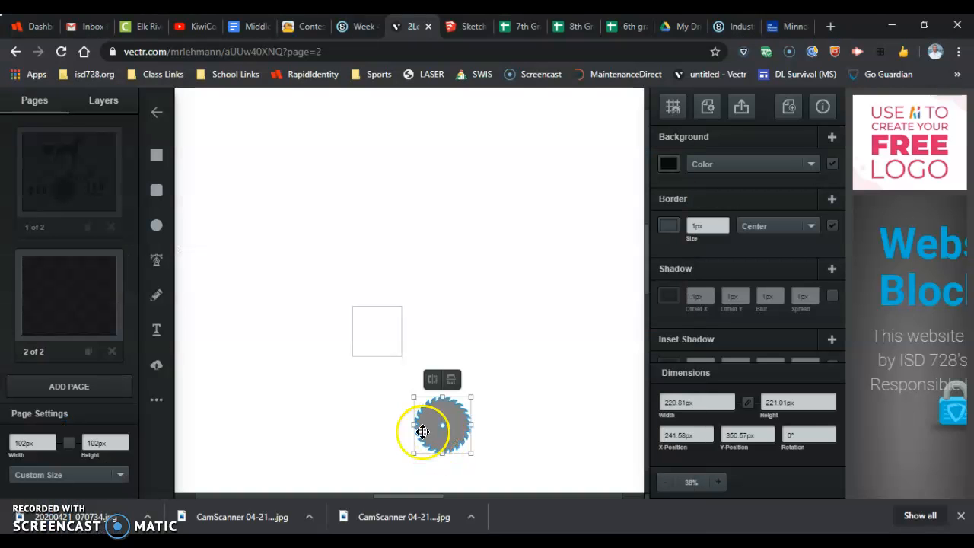
drag(437, 424, 378, 333)
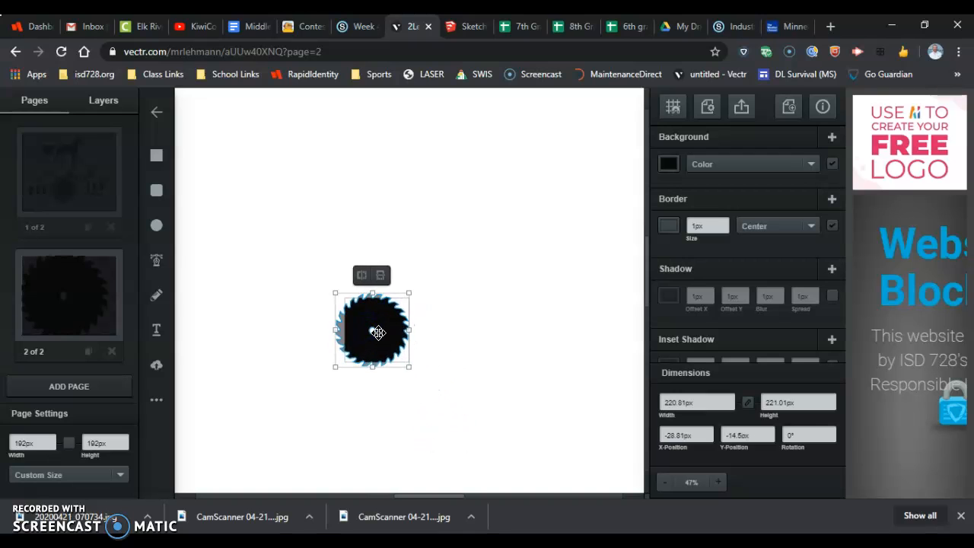
- Scale the saw blade down to about 118 px wide and place it mid-page at about X 37 px, Y 45 px
key(super)
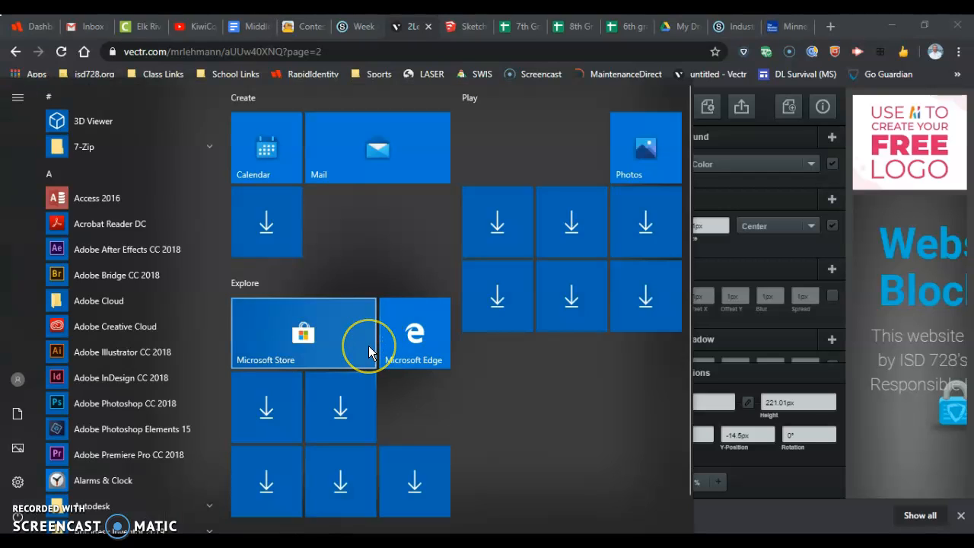
key(Escape)
drag(283, 250, 361, 322)
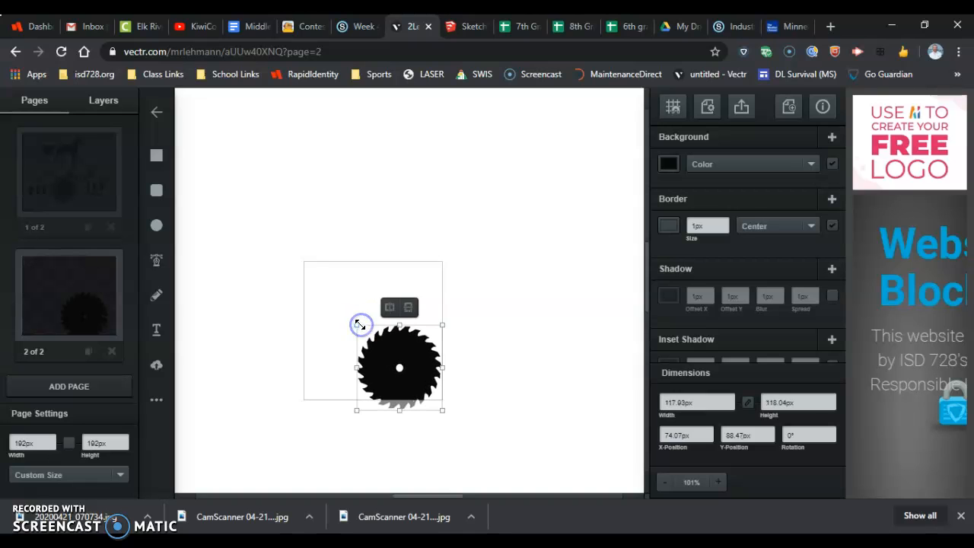
drag(388, 367, 359, 334)
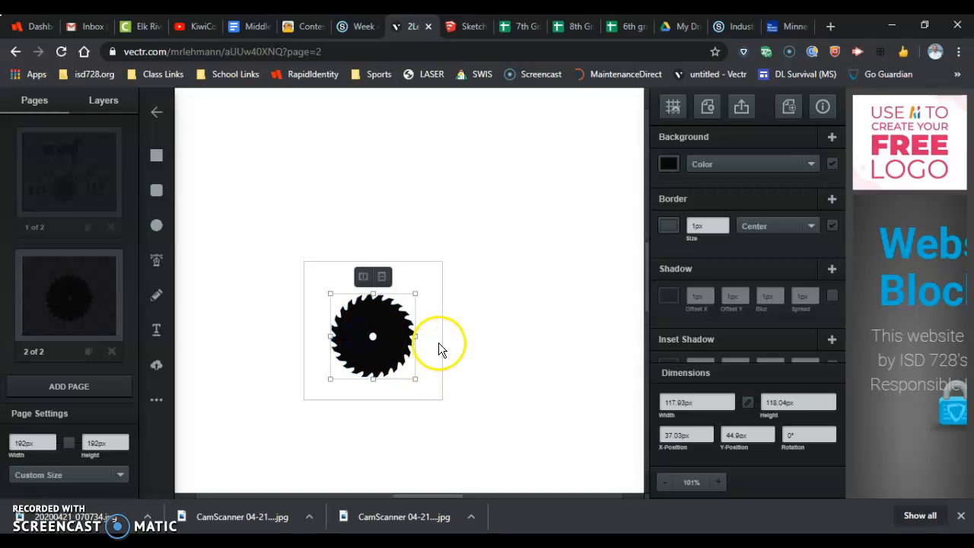
click(438, 350)
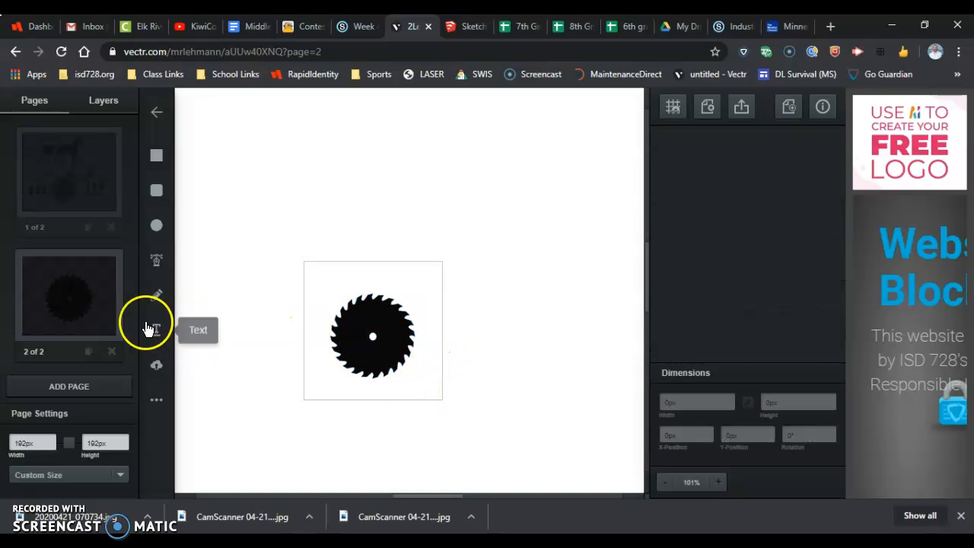